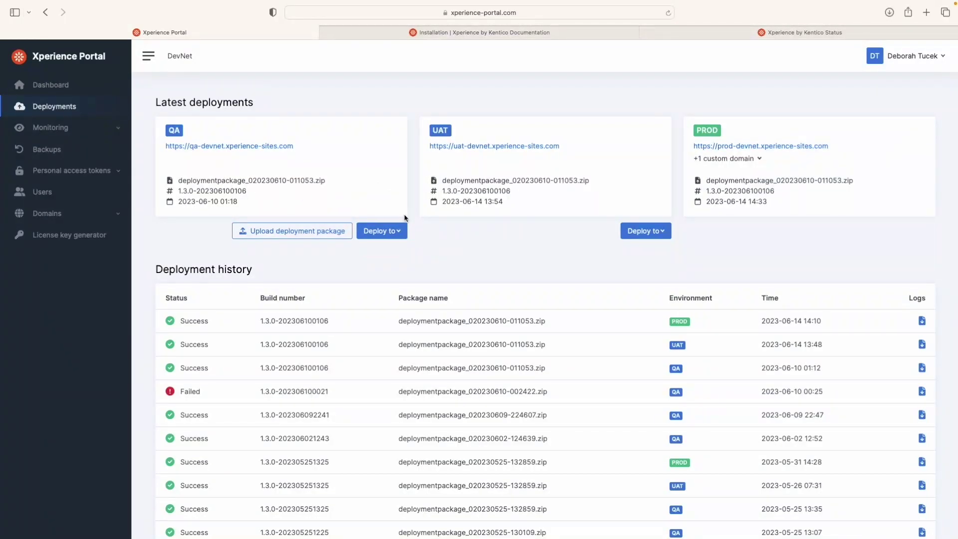
# Step: Check which target environments the QA and UAT deployments can be deployed to, without starting a deployment
pyautogui.click(399, 231)
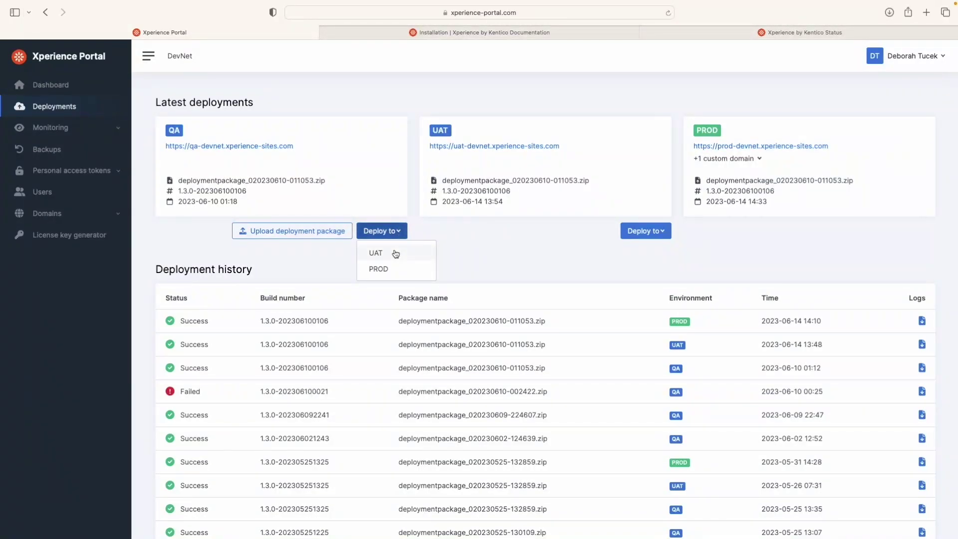
pyautogui.click(476, 241)
pyautogui.click(664, 231)
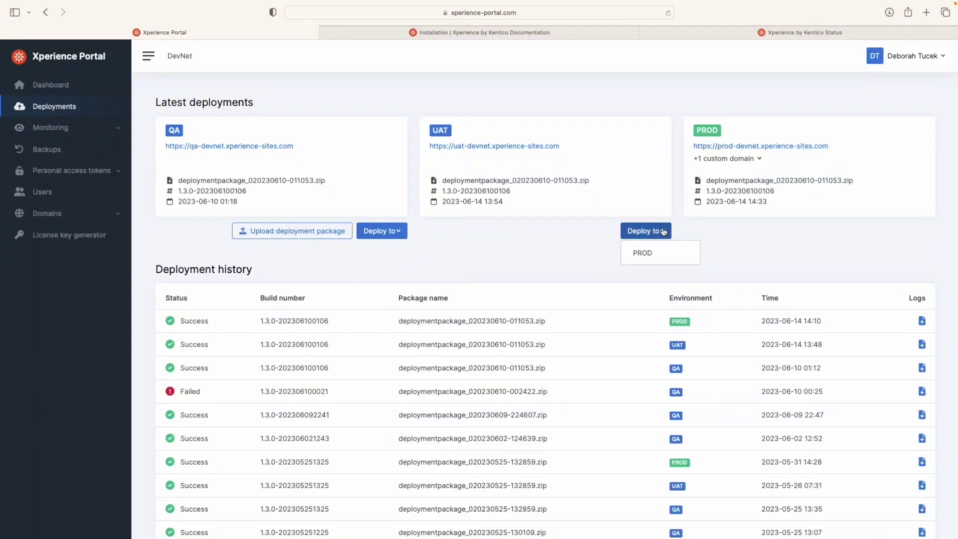
pyautogui.click(727, 233)
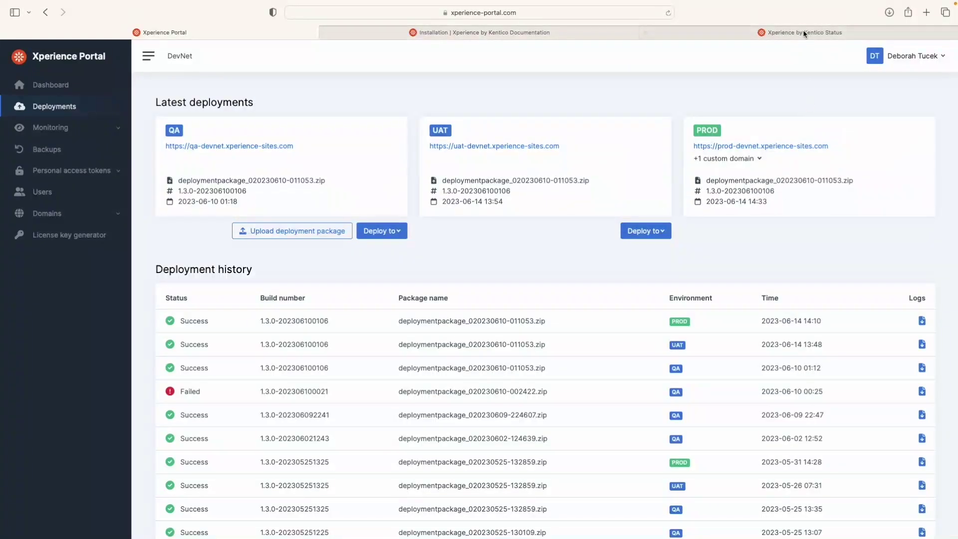
# Step: Switch to the Xperience by Kentico Status page and review the uptime history of the portal, Deployment API and regions
pyautogui.click(792, 38)
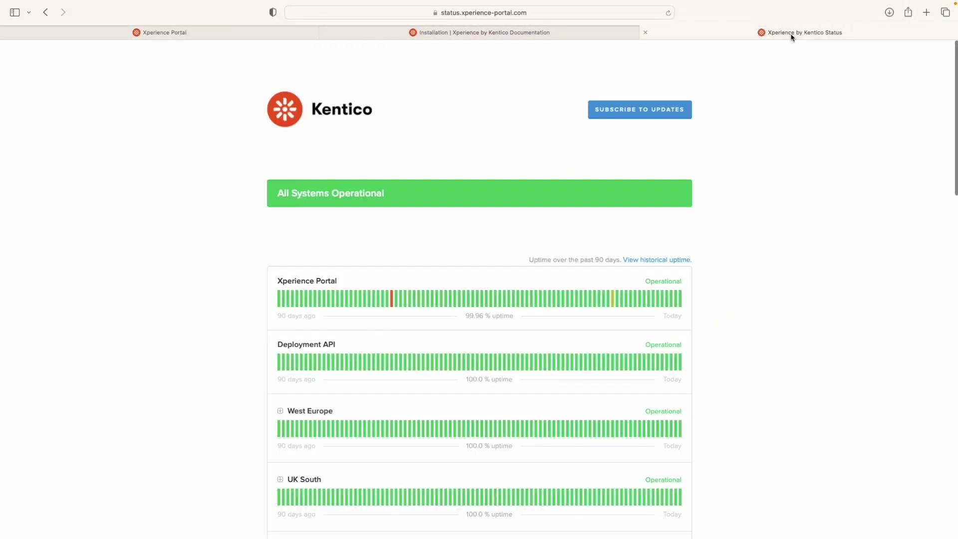
pyautogui.scroll(-5, 226, 252)
pyautogui.scroll(-3, 226, 252)
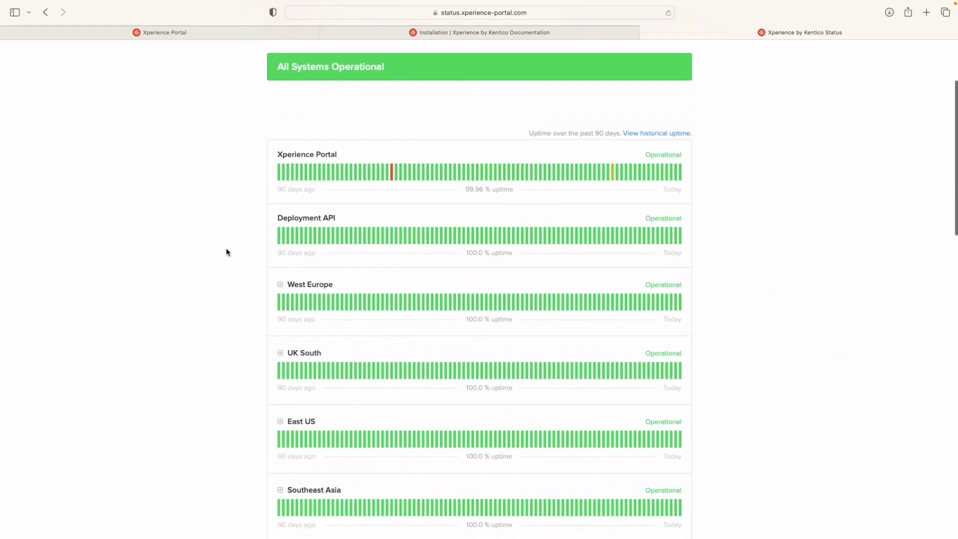
pyautogui.scroll(4, 226, 252)
pyautogui.scroll(3, 226, 251)
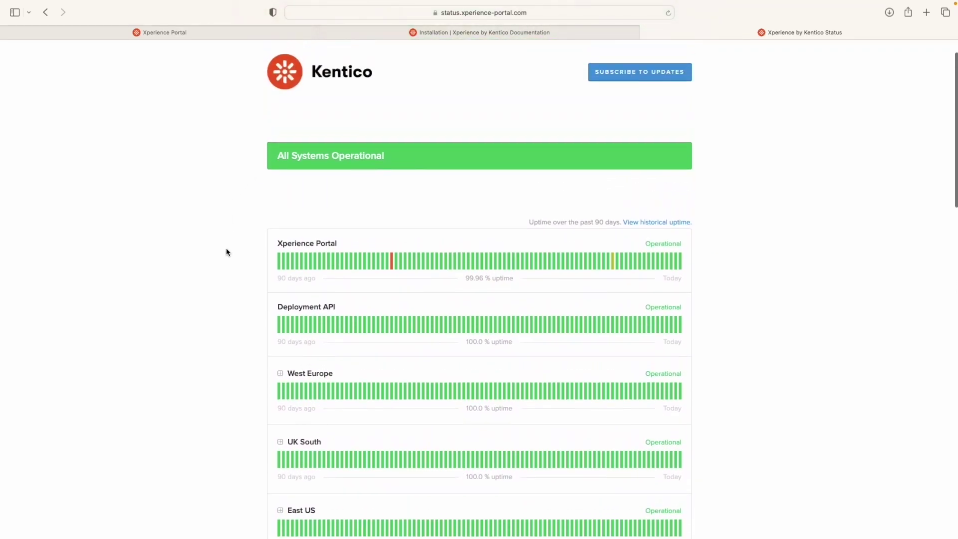
pyautogui.scroll(1, 257, 212)
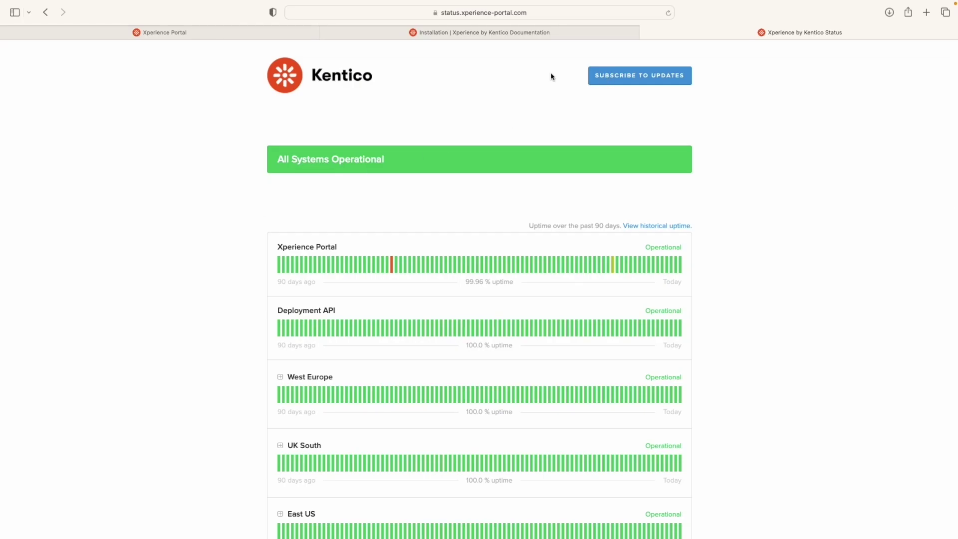
# Step: Return to the Xperience Portal and view the monitored outages for June 2023
pyautogui.click(202, 34)
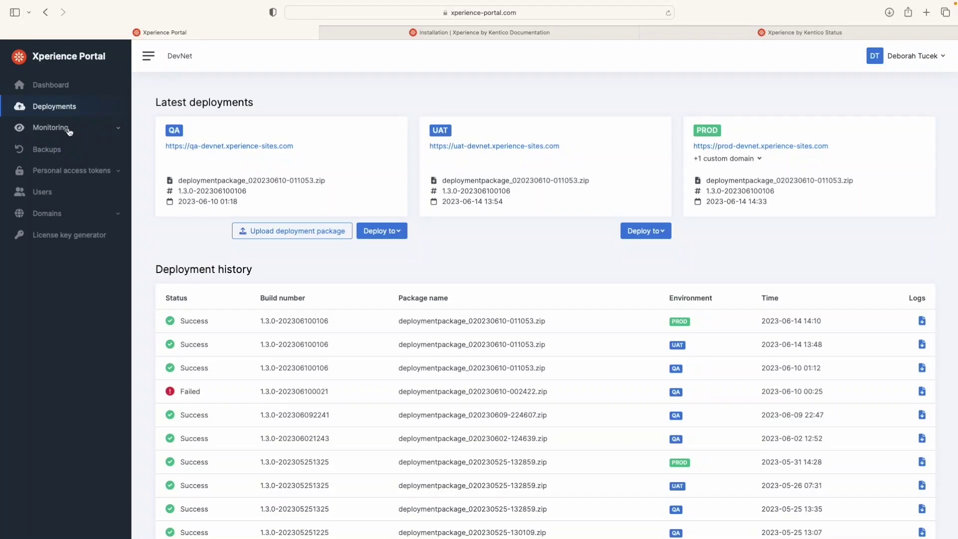
pyautogui.click(62, 131)
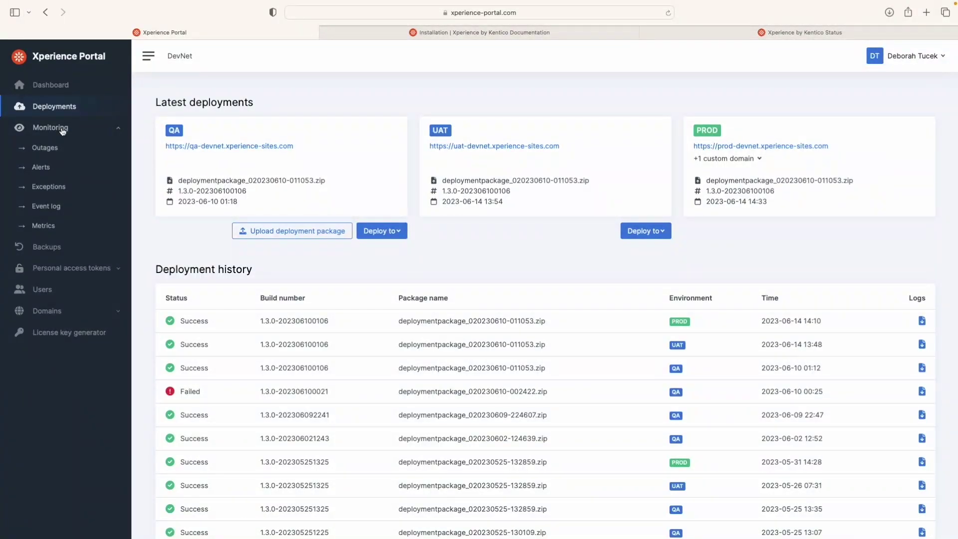
pyautogui.click(52, 148)
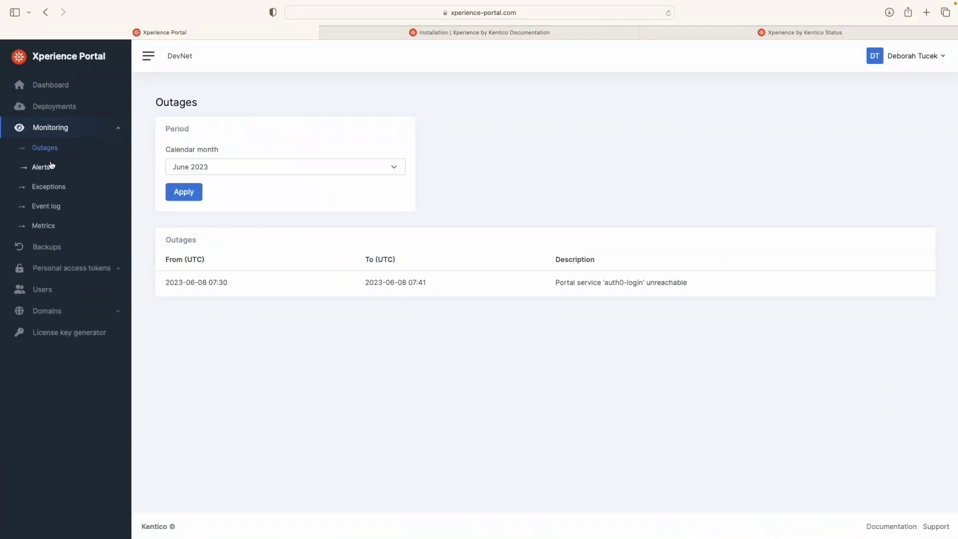
# Step: View the monitoring alerts and check which environments they can be filtered by, keeping PROD
pyautogui.click(47, 170)
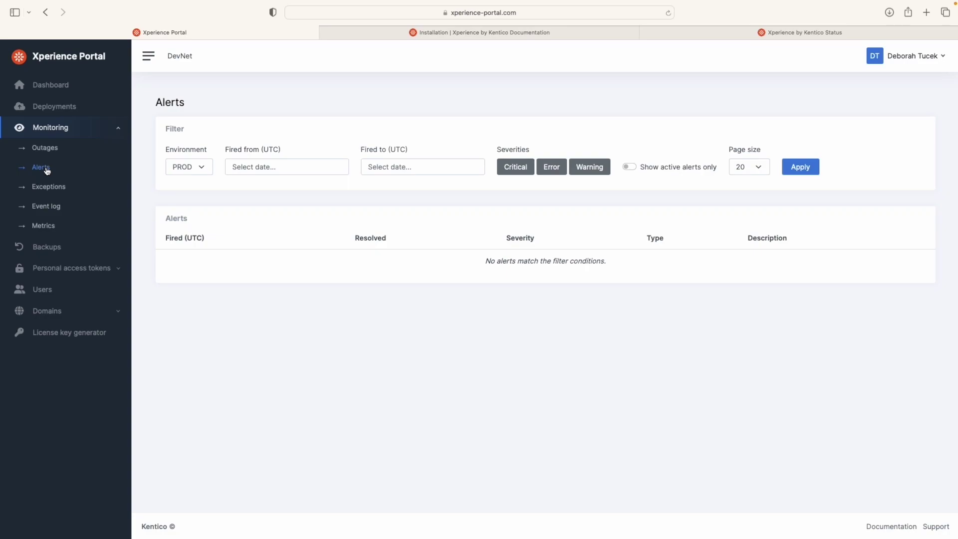
pyautogui.click(203, 168)
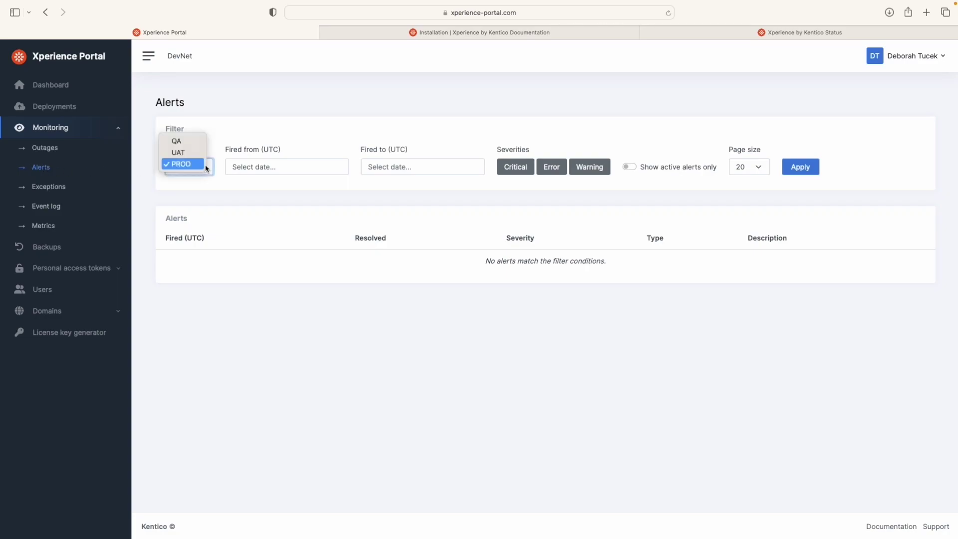
pyautogui.click(463, 131)
# Step: View the QA exceptions and event log, and check the event log's environment filter options, keeping QA
pyautogui.click(50, 188)
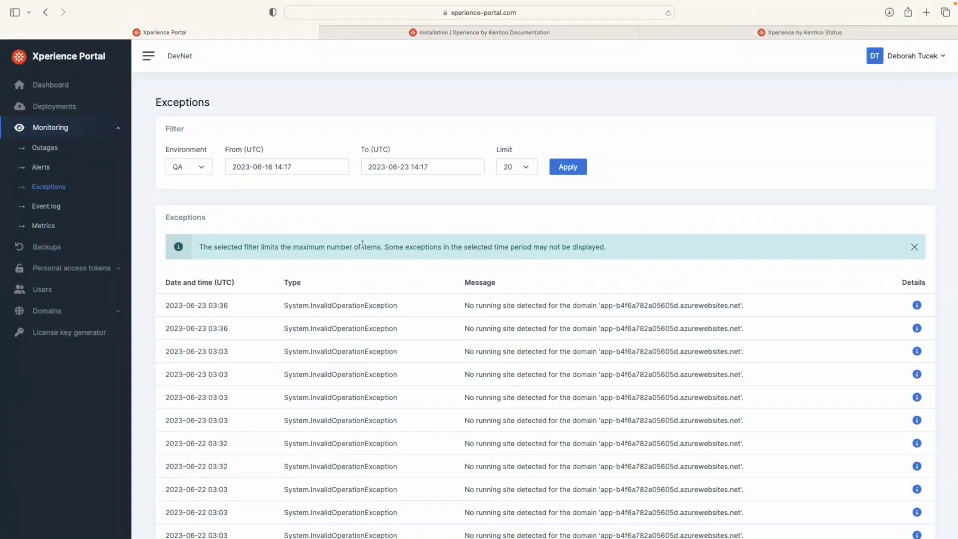
pyautogui.click(47, 208)
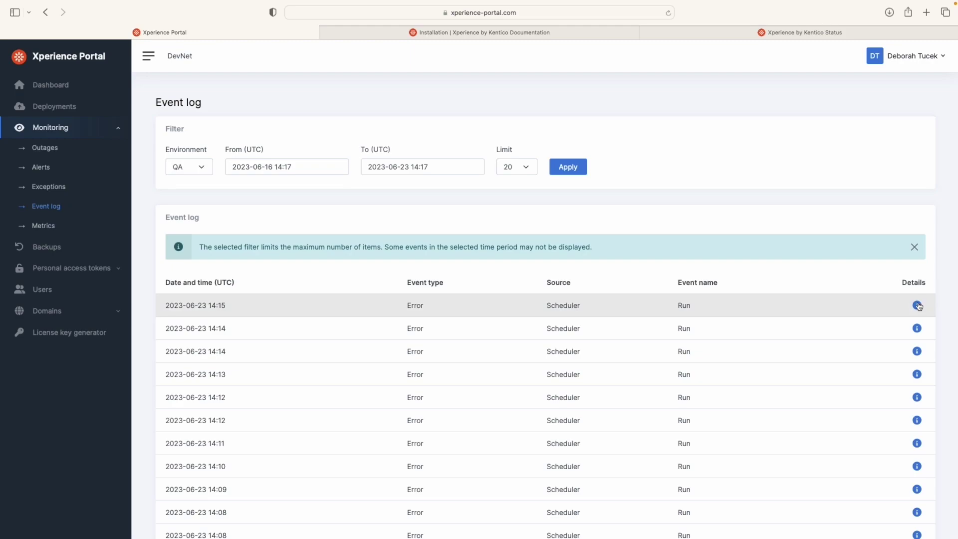
pyautogui.click(202, 167)
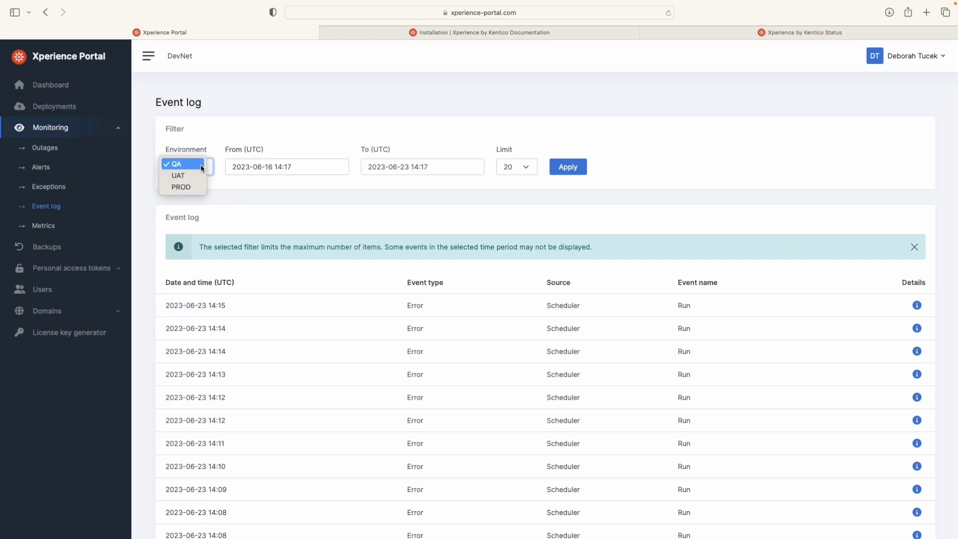
pyautogui.click(208, 133)
# Step: Examine the PROD metrics charts and read the descriptions of the application response, response time, total requests and server errors metrics
pyautogui.click(44, 226)
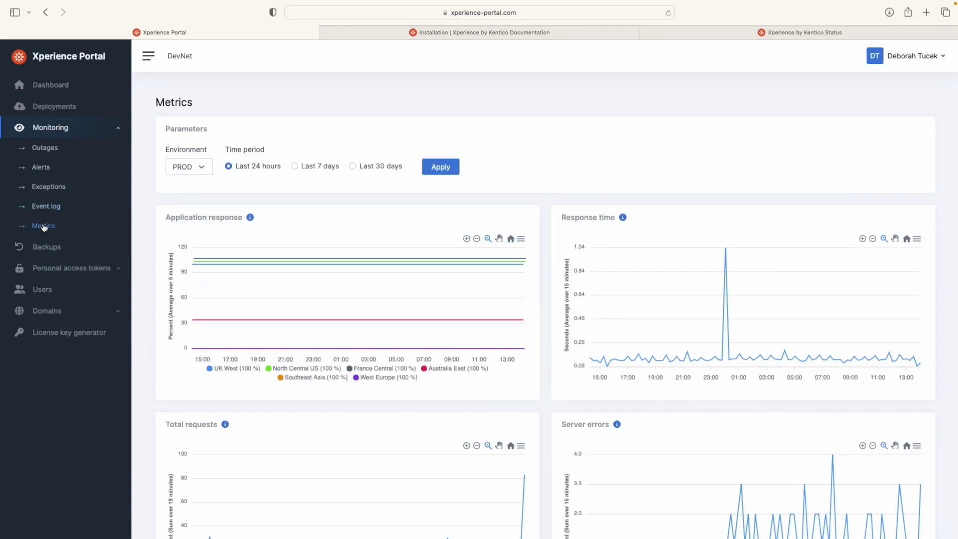
pyautogui.scroll(-1, 526, 169)
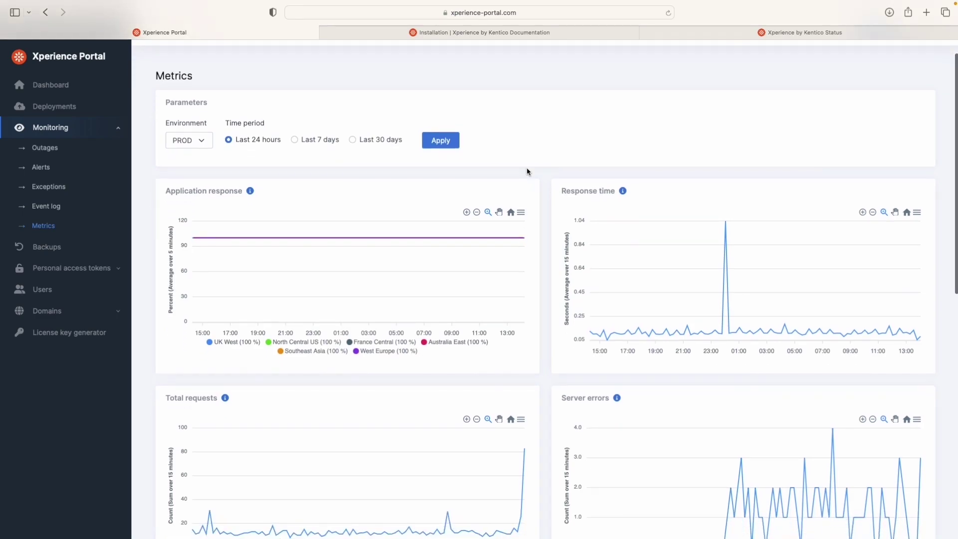
pyautogui.moveTo(251, 192)
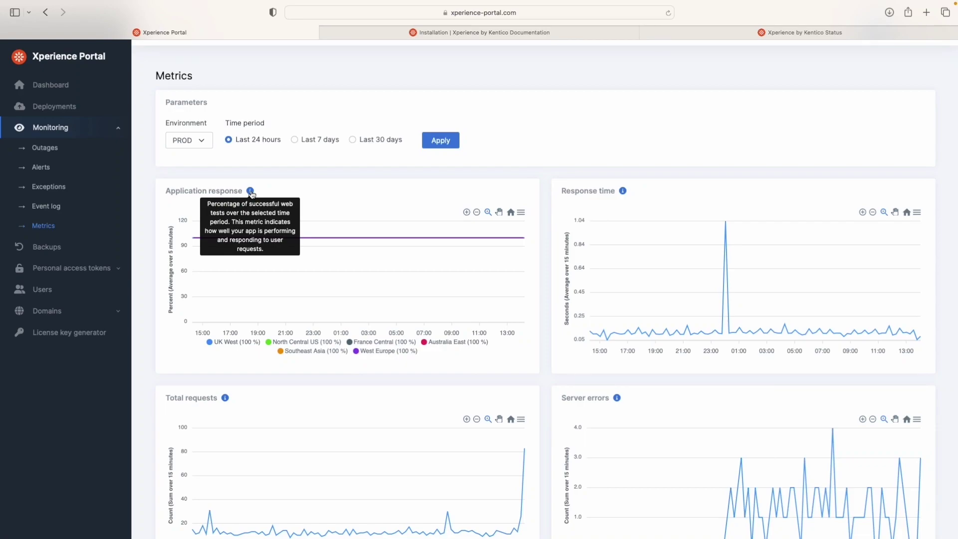
pyautogui.moveTo(623, 195)
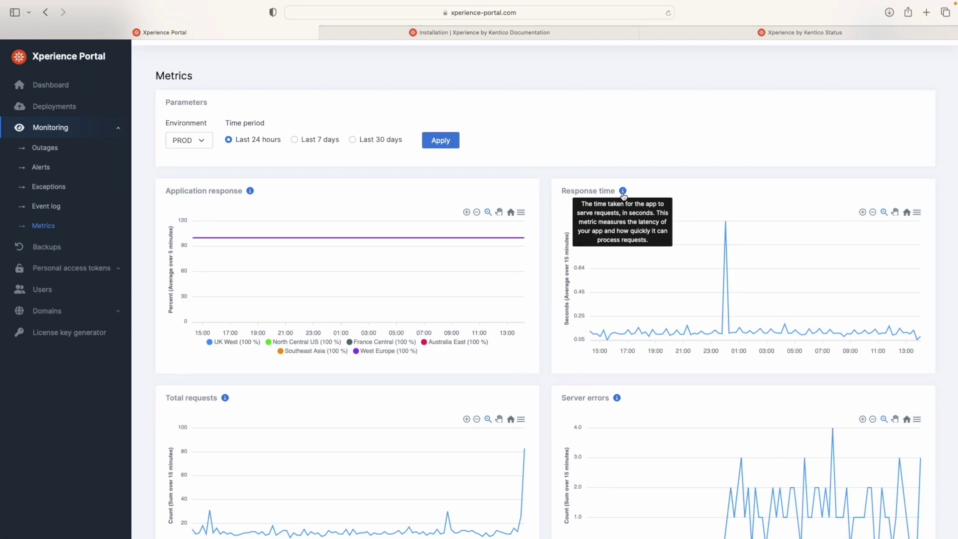
pyautogui.scroll(-3, 543, 262)
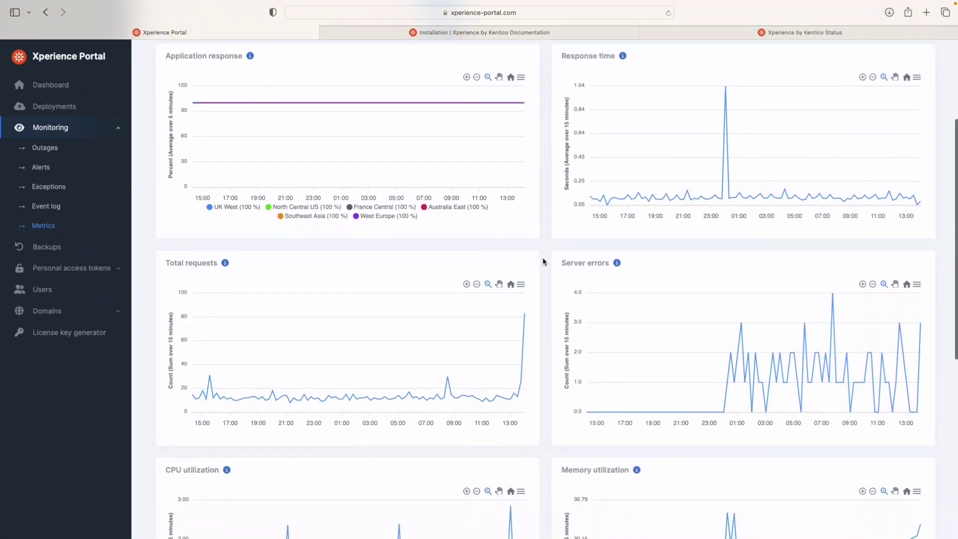
pyautogui.scroll(-2, 544, 262)
pyautogui.moveTo(225, 198)
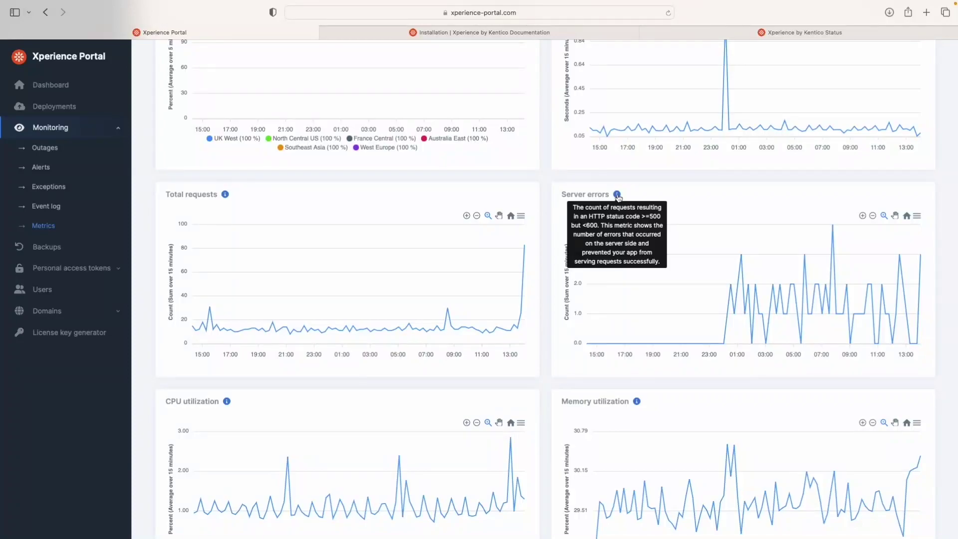
pyautogui.scroll(-2, 617, 196)
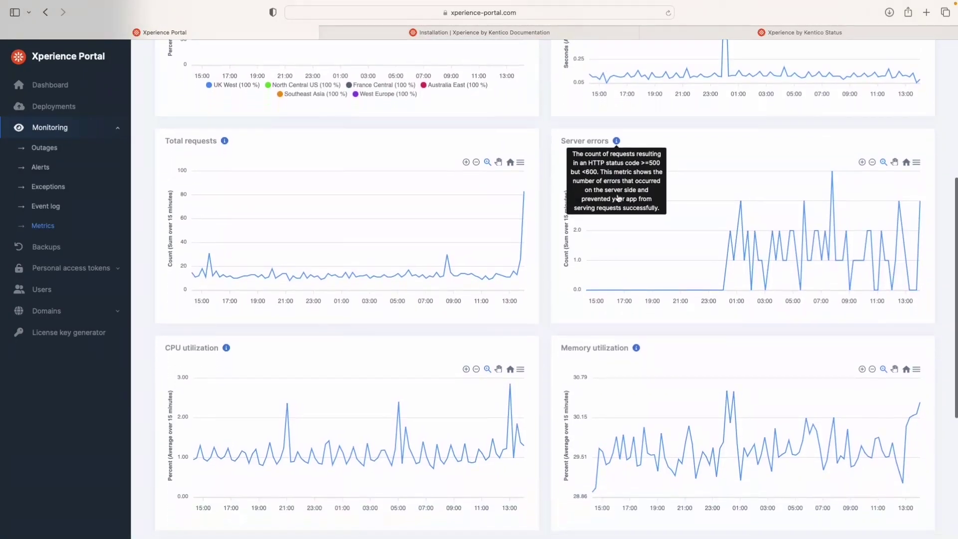
pyautogui.scroll(-1, 618, 196)
pyautogui.scroll(-3, 547, 306)
pyautogui.scroll(-1, 547, 306)
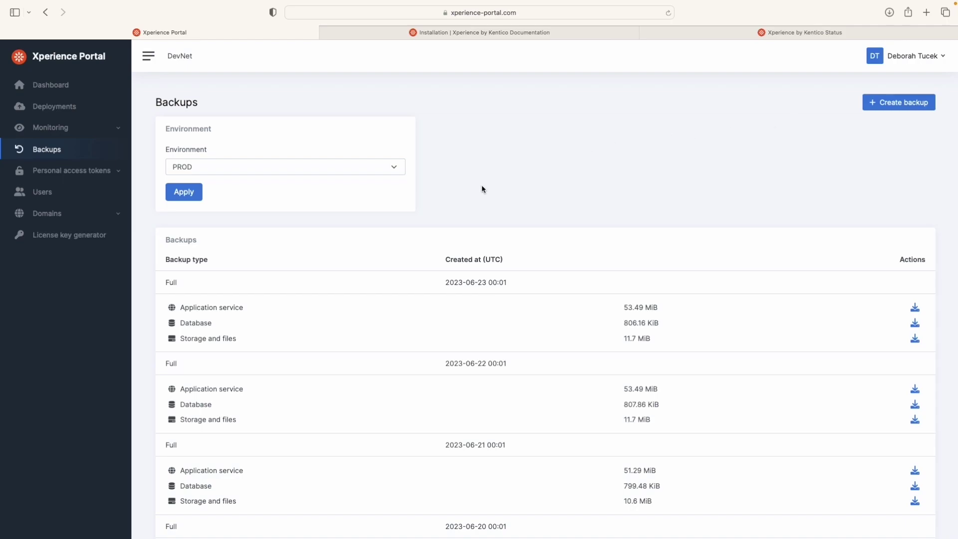
# Step: Check the available environments on the Backups page, keep PROD selected and look over its existing backups
pyautogui.click(396, 169)
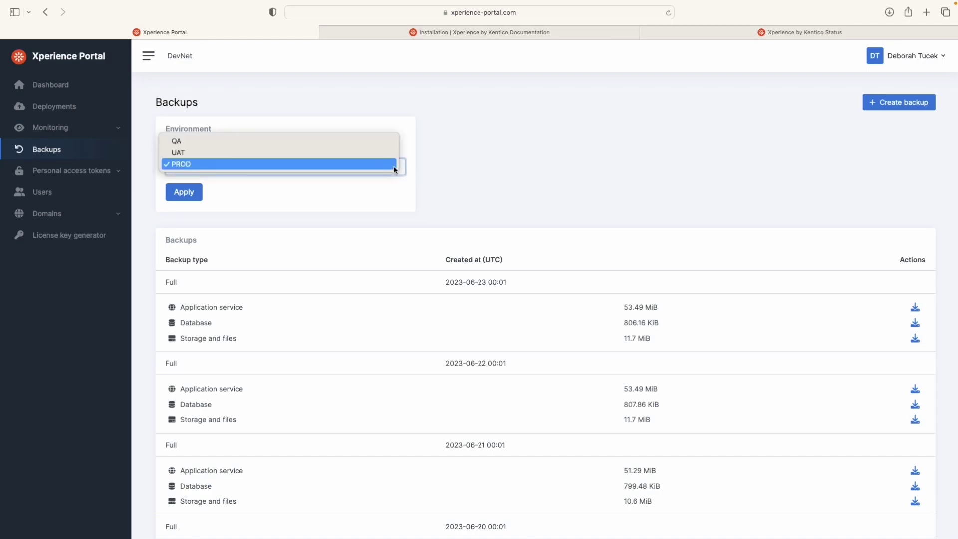
pyautogui.click(438, 170)
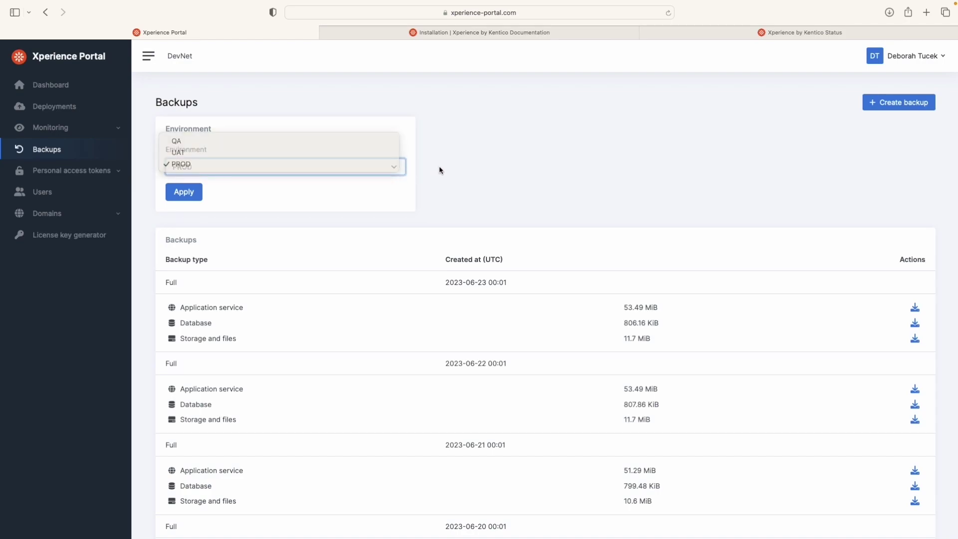
pyautogui.scroll(-2, 265, 283)
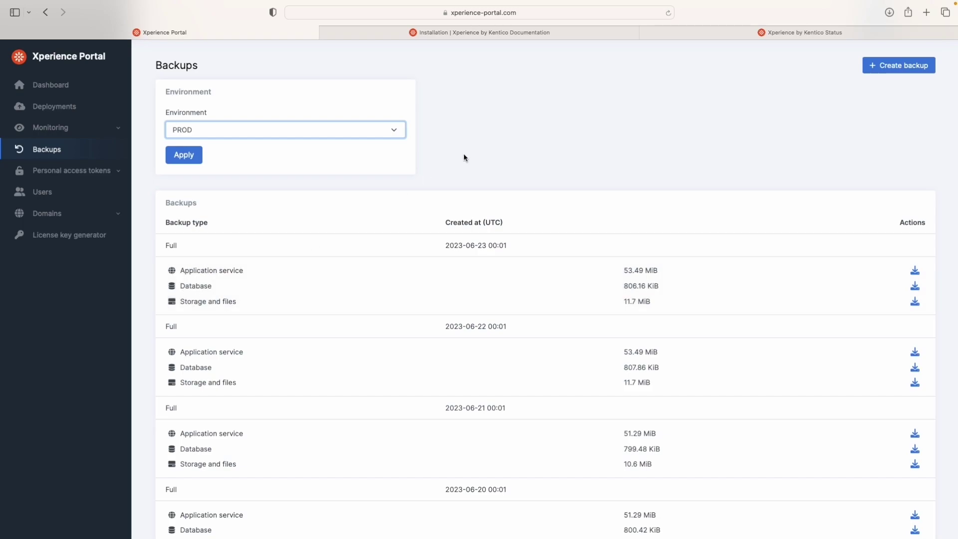
pyautogui.scroll(2, 495, 146)
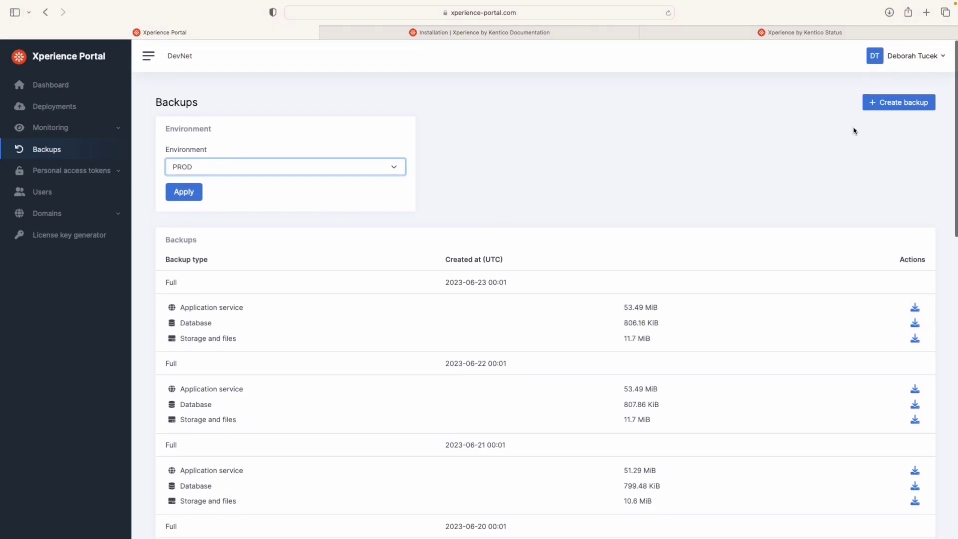
# Step: Start creating a backup for the QA environment and choose the Partial backup type
pyautogui.click(875, 103)
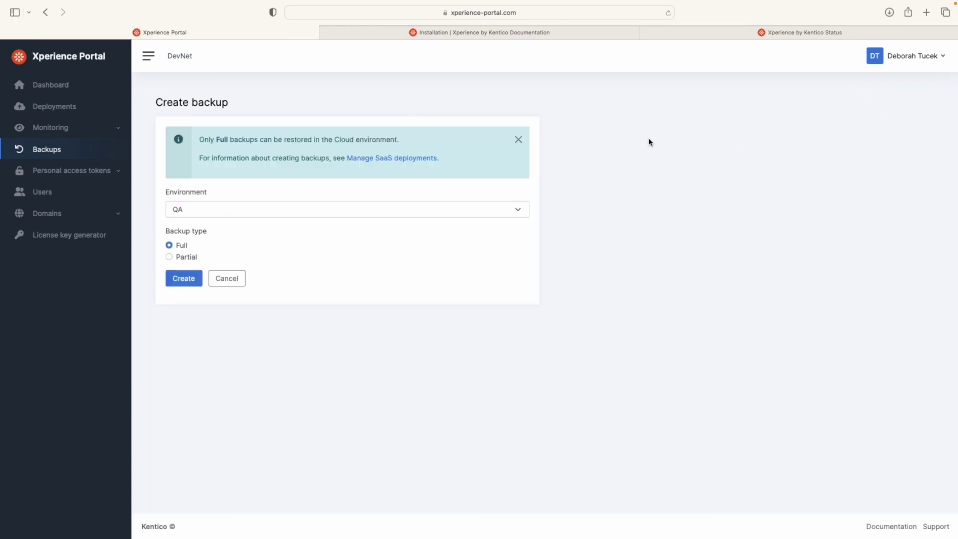
pyautogui.click(516, 212)
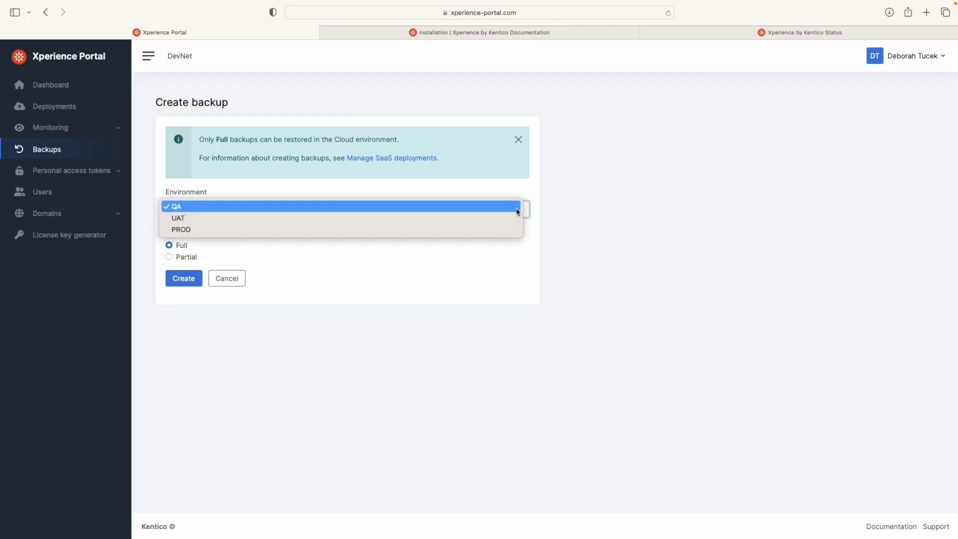
pyautogui.click(505, 207)
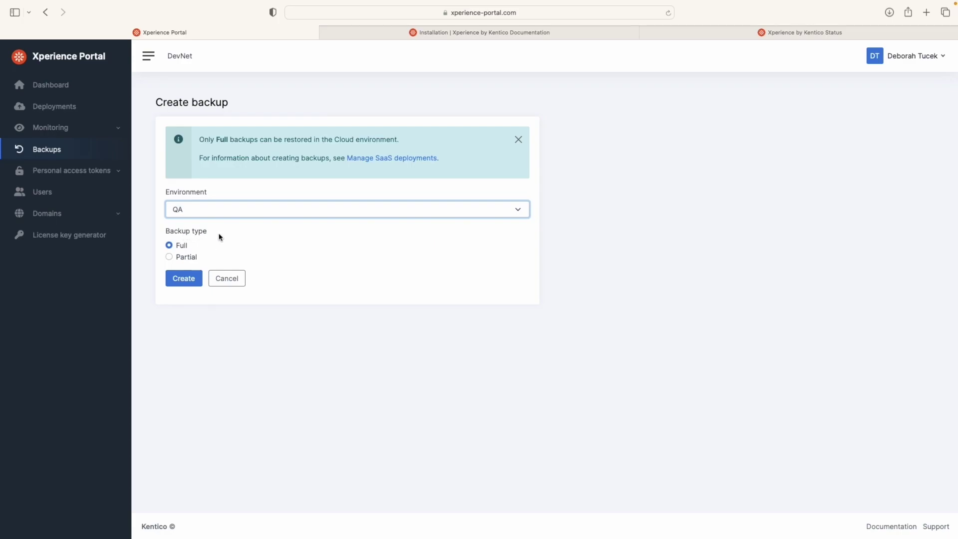
pyautogui.click(187, 258)
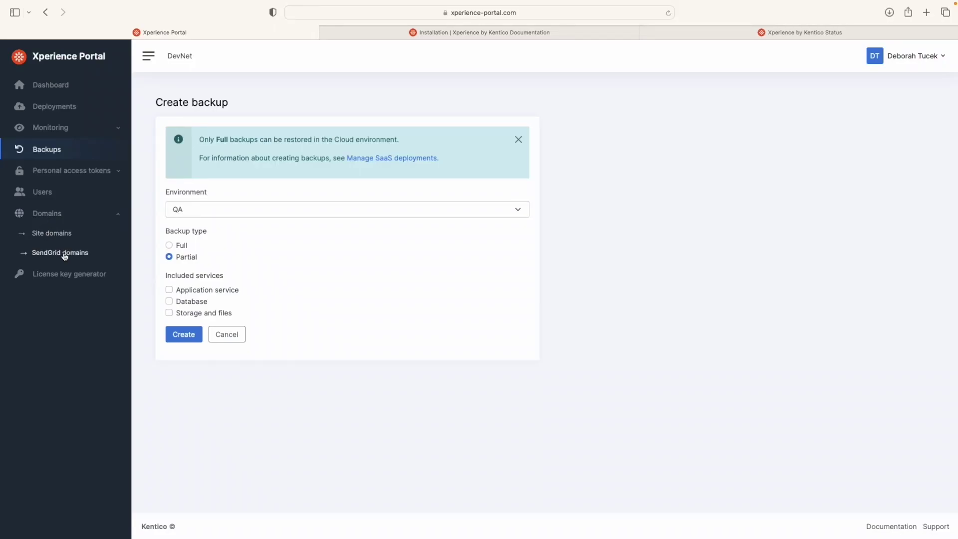
# Step: View the site domains of the QA, UAT and PROD environments, and open the SendGrid domains
pyautogui.click(56, 238)
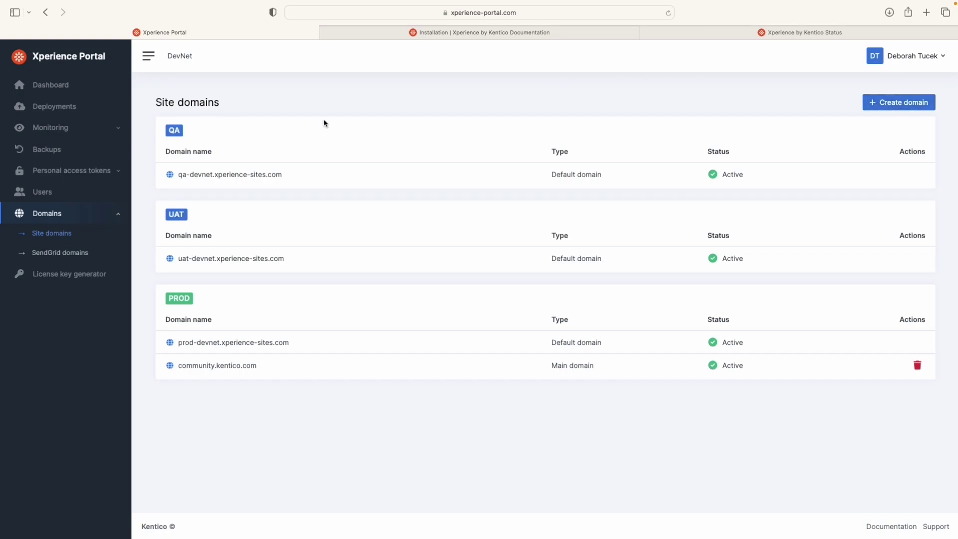
pyautogui.click(62, 253)
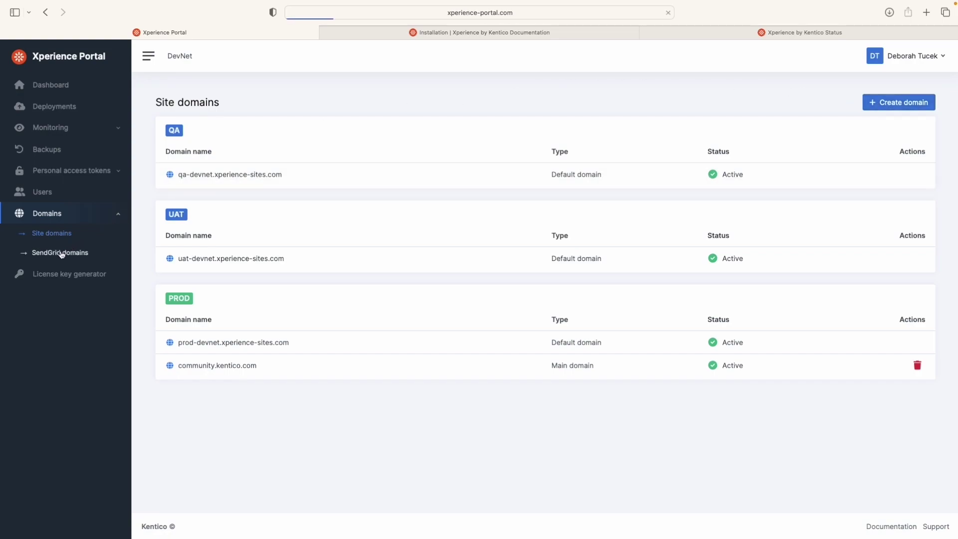